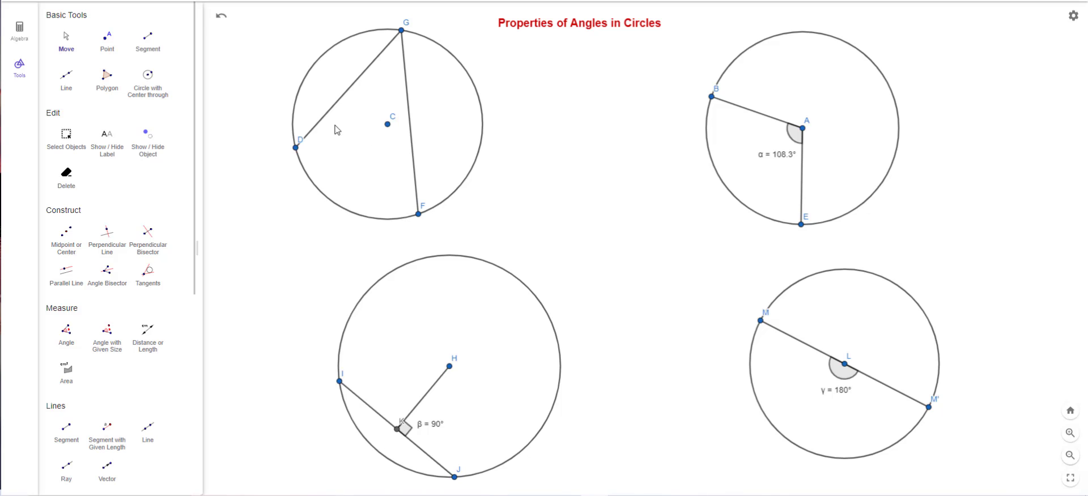
Measure the inscribed angle DGF at vertex G on the first circle as δ.
left_click(296, 148)
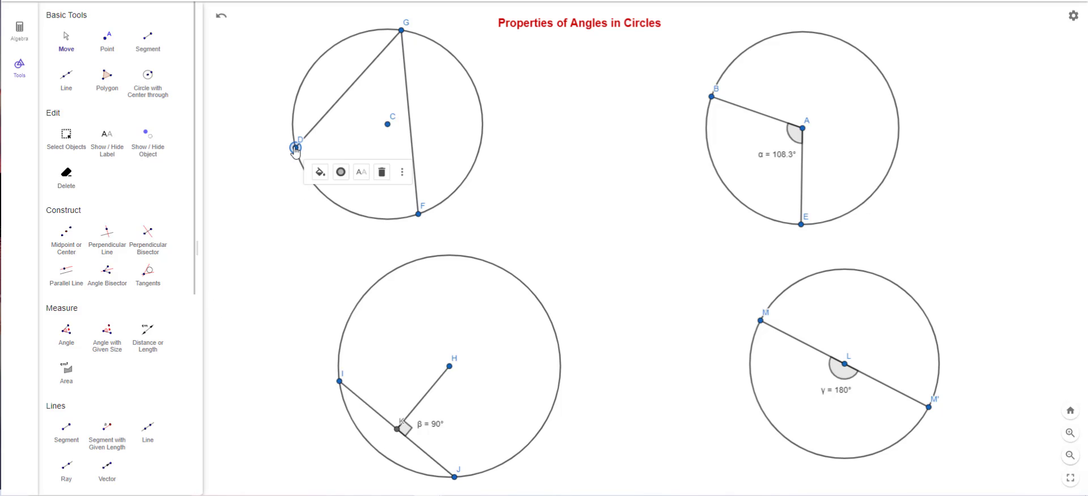
left_click(64, 39)
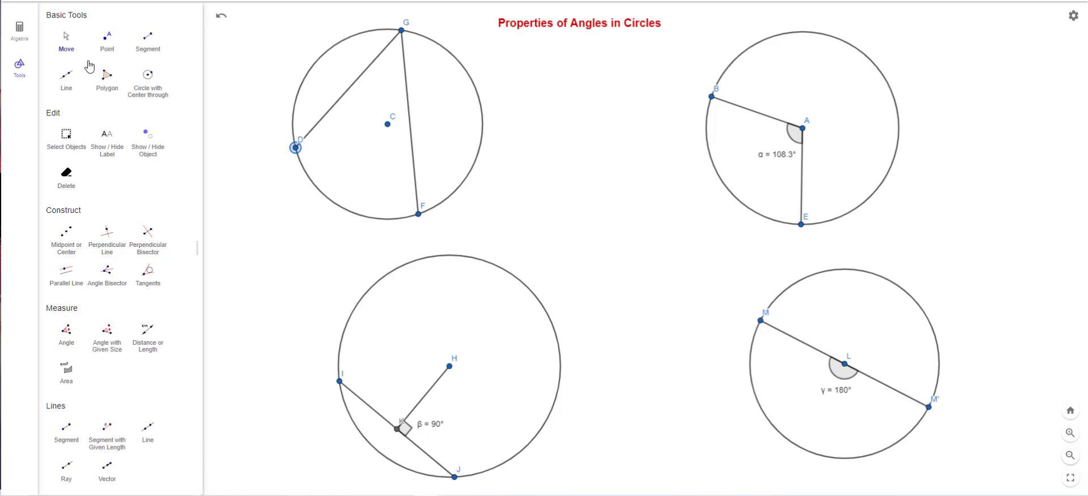
left_click(65, 335)
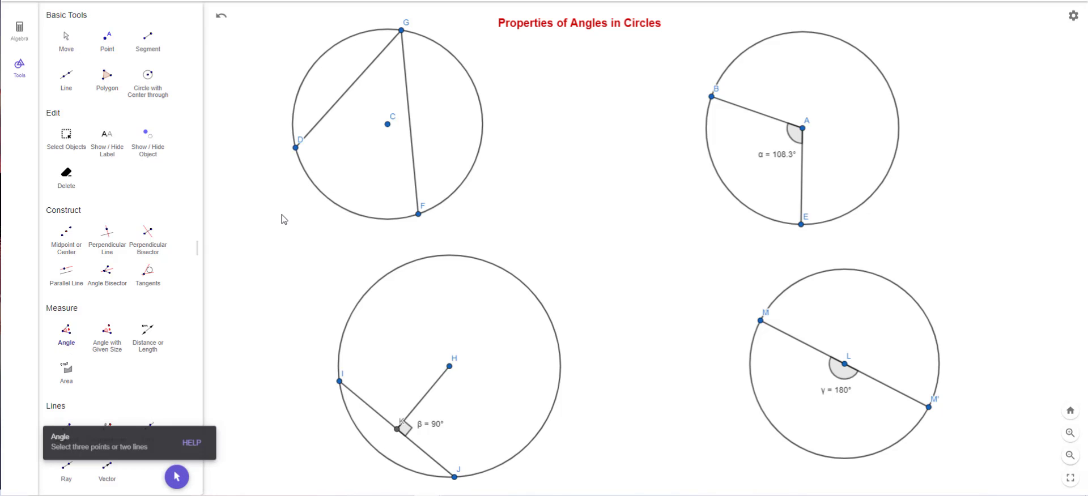
left_click(296, 148)
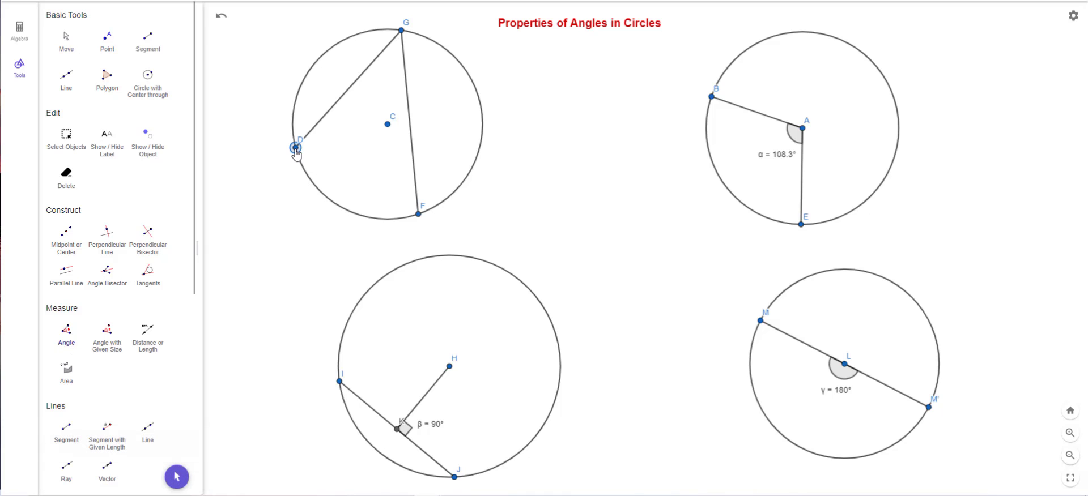
left_click(401, 31)
left_click(418, 216)
Move the δ label inside the angle and reposition F and D so δ reads 49°.
left_click(68, 41)
left_click_drag(418, 41, 389, 81)
mouse_move(420, 217)
left_mouse_down()
mouse_move(432, 211)
mouse_move(393, 221)
mouse_move(425, 212)
left_mouse_up()
mouse_move(295, 149)
left_mouse_down()
mouse_move(289, 136)
mouse_move(281, 145)
mouse_move(302, 137)
mouse_move(289, 152)
left_mouse_up()
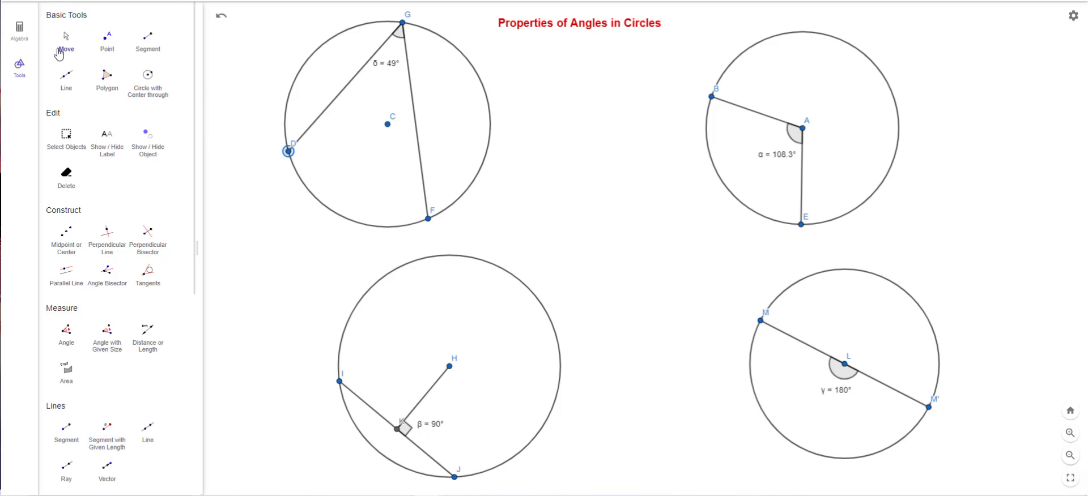
Place point N on the first circle's right side and draw chords DN and NF.
left_click(111, 45)
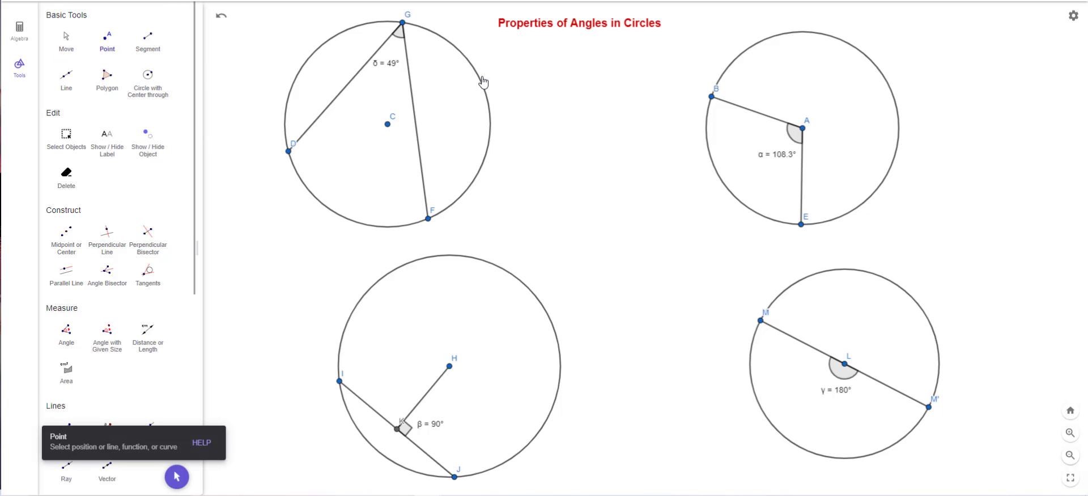
left_click(489, 142)
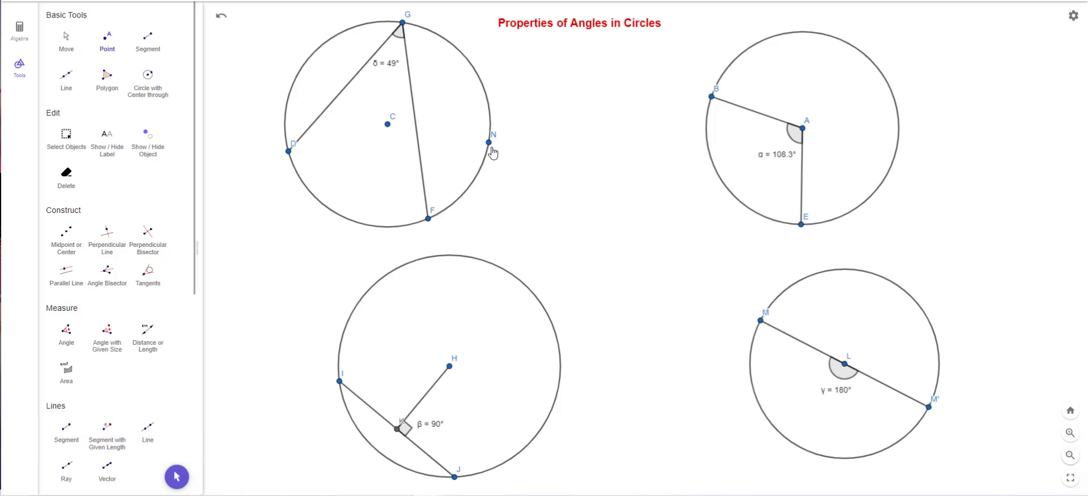
left_click(148, 41)
left_click(289, 151)
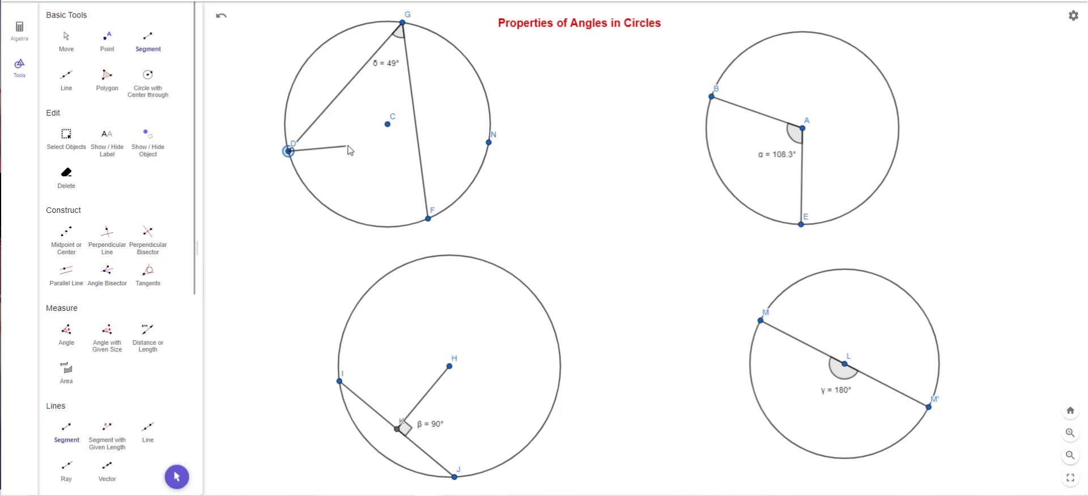
left_click(487, 145)
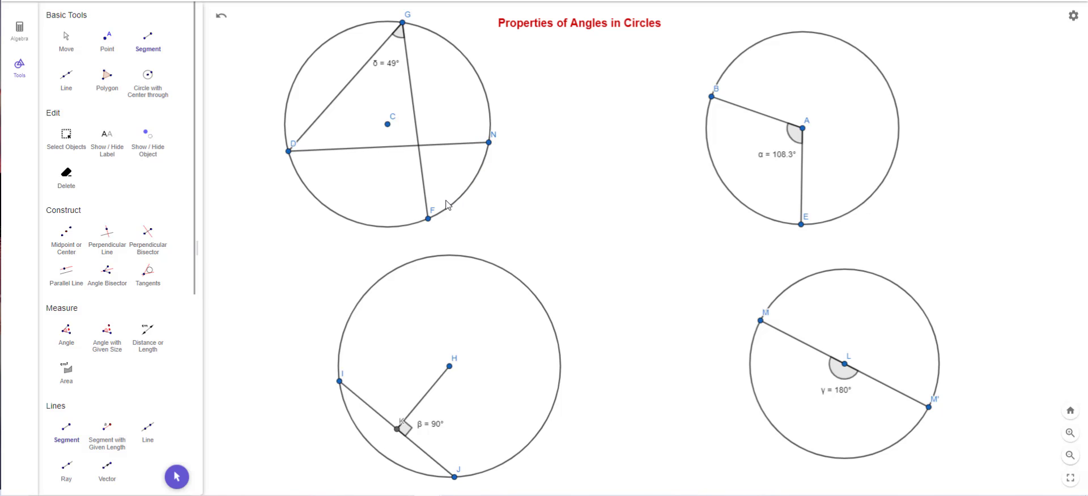
left_click(489, 143)
left_click(429, 220)
Measure angle DNF at vertex N as ε and set its label beside the angle.
left_click(66, 333)
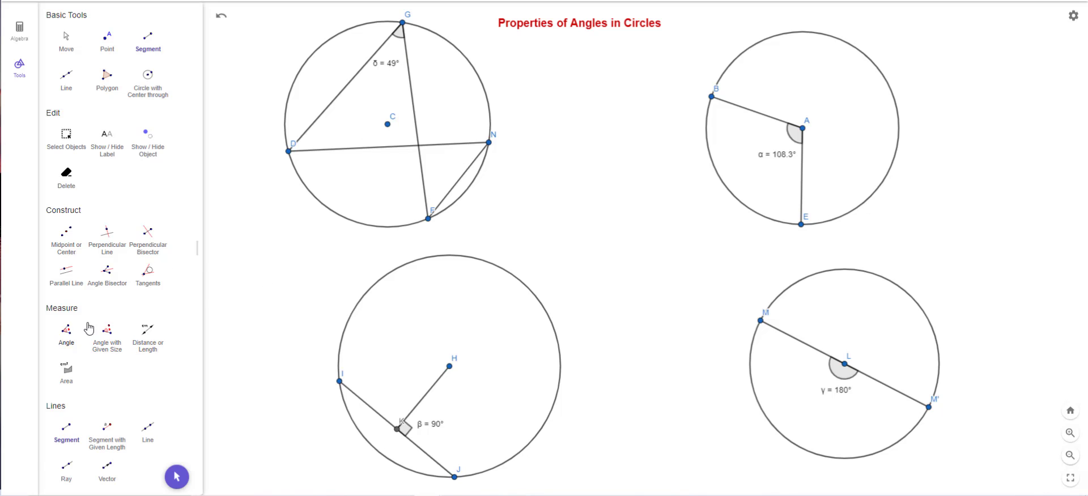
left_click(289, 152)
left_click(489, 143)
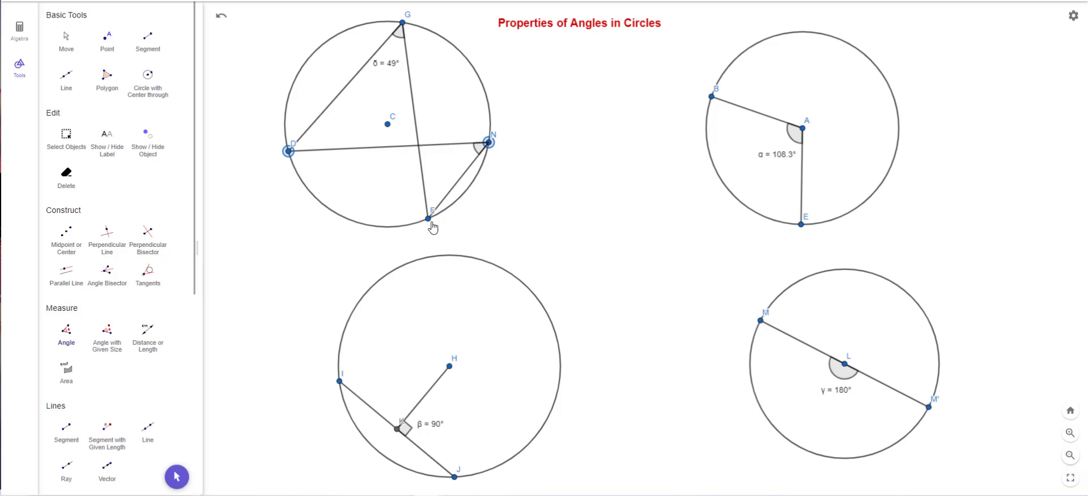
left_click(429, 220)
left_click(67, 39)
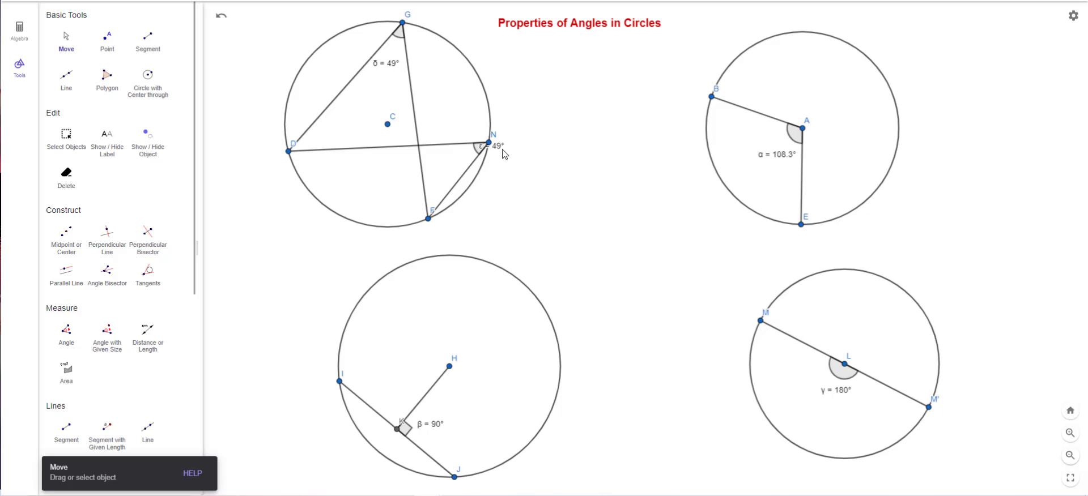
left_click_drag(500, 152, 513, 160)
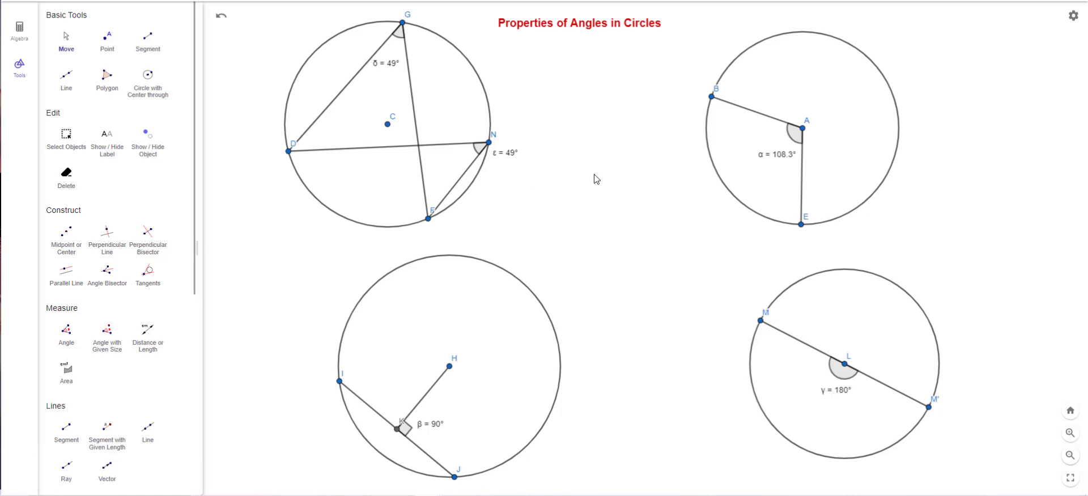
Slide N, G and F along the circle so ε and δ both read 44.5°.
left_click_drag(490, 147, 490, 115)
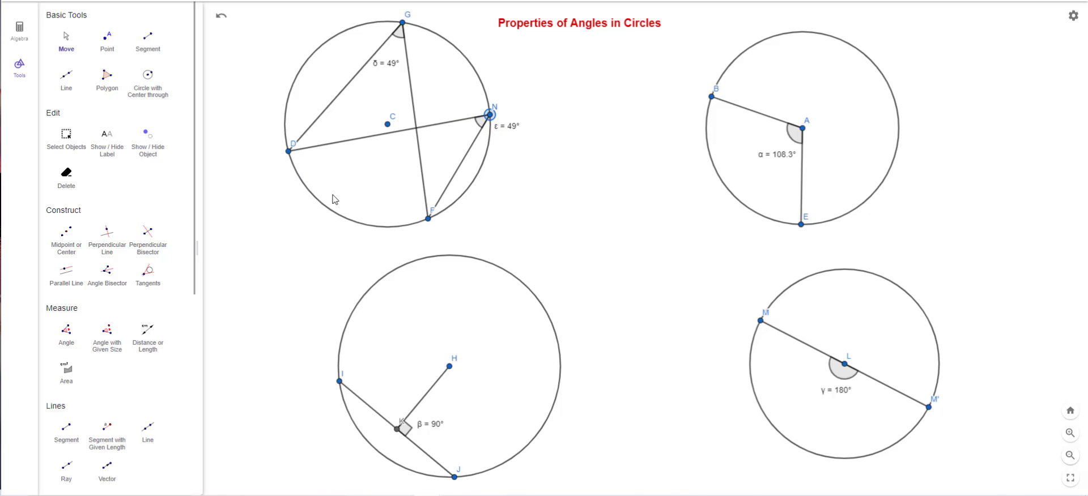
mouse_move(491, 118)
left_mouse_down()
mouse_move(477, 188)
mouse_move(489, 109)
left_mouse_up()
left_click_drag(405, 24, 419, 27)
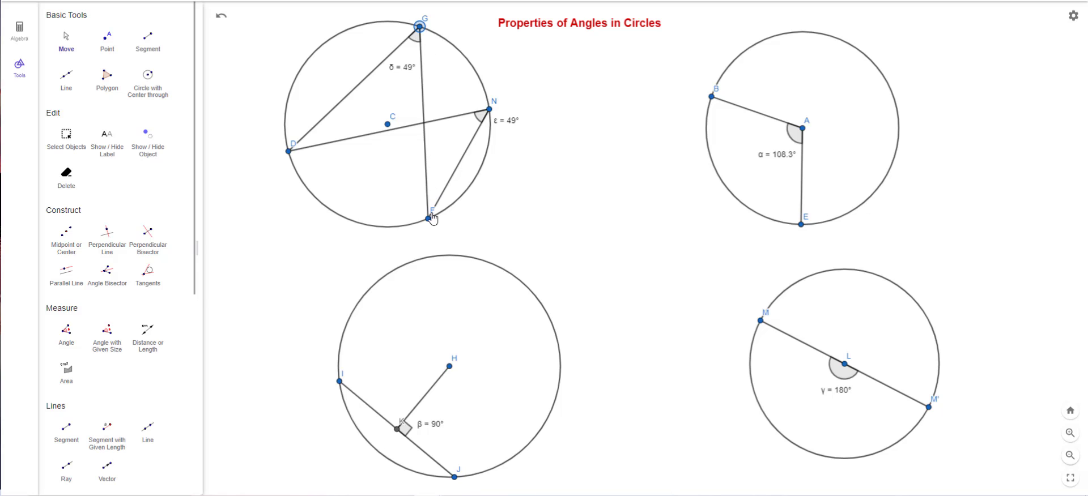
left_click_drag(428, 219, 415, 229)
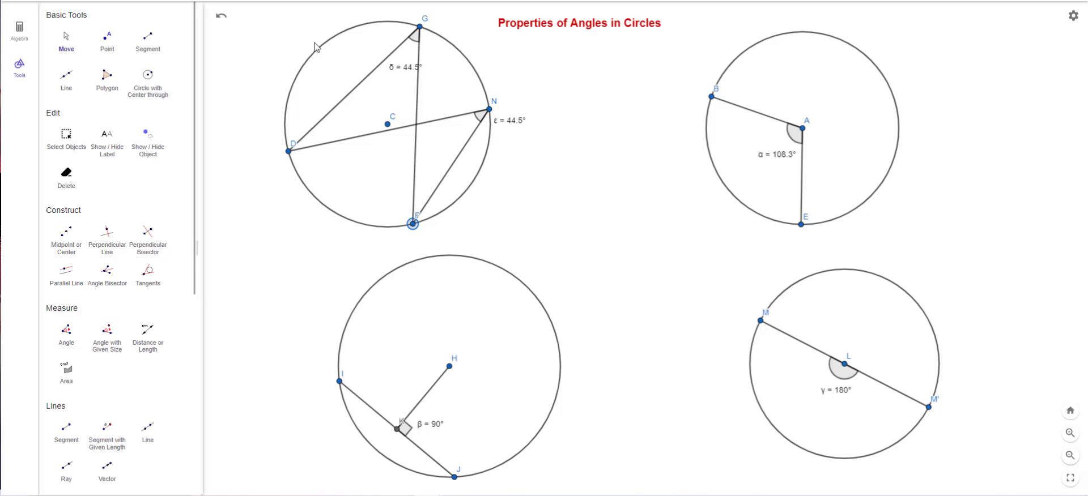
left_click(413, 224)
Drag point B down the second circle until central angle α reads 96°.
left_click_drag(711, 97, 696, 121)
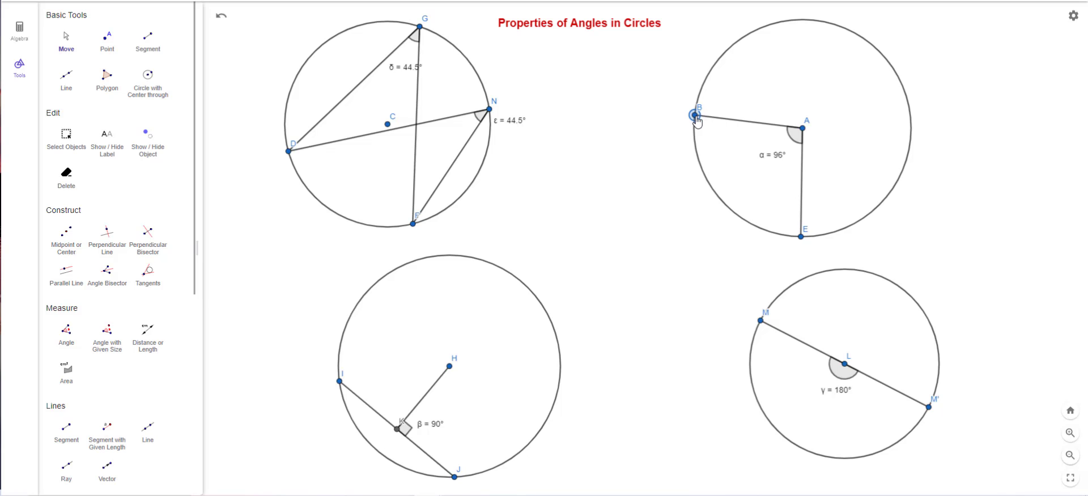
Place point O at the top of the second circle and draw chords BO and OE.
left_click(106, 42)
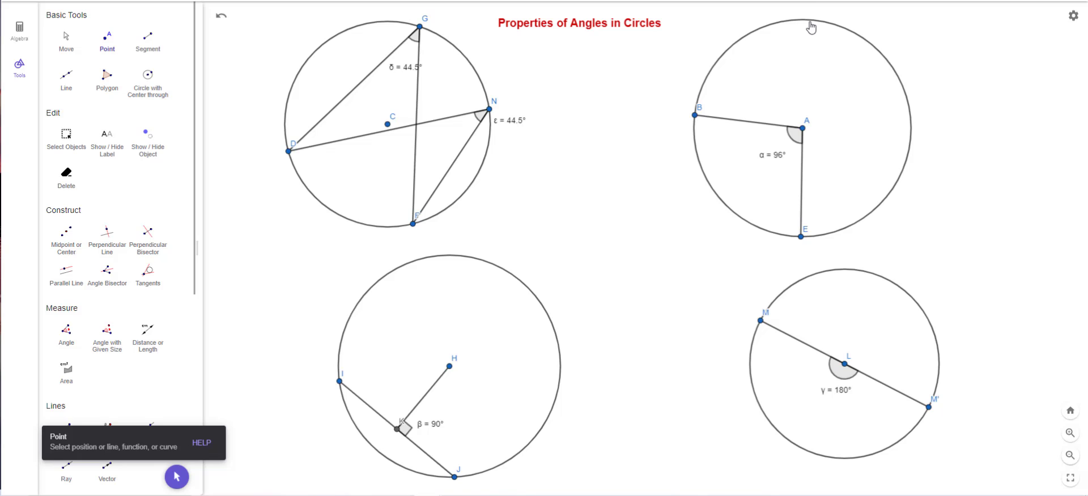
left_click(810, 21)
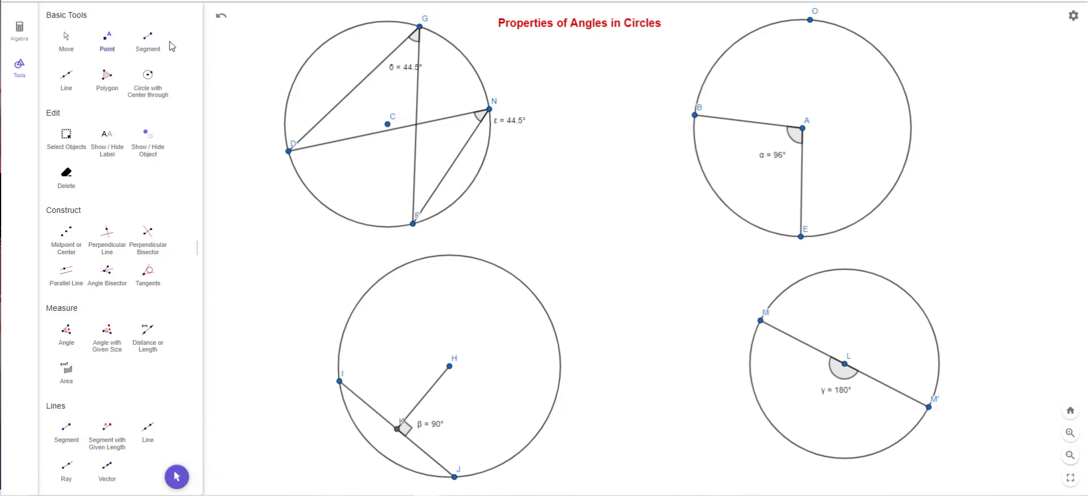
left_click(148, 39)
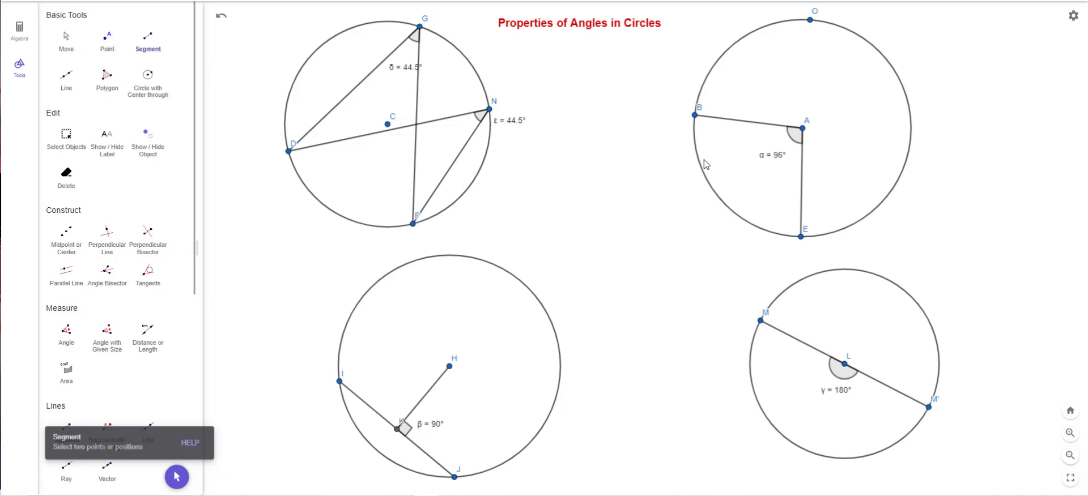
left_click(696, 116)
left_click(811, 21)
left_click(810, 21)
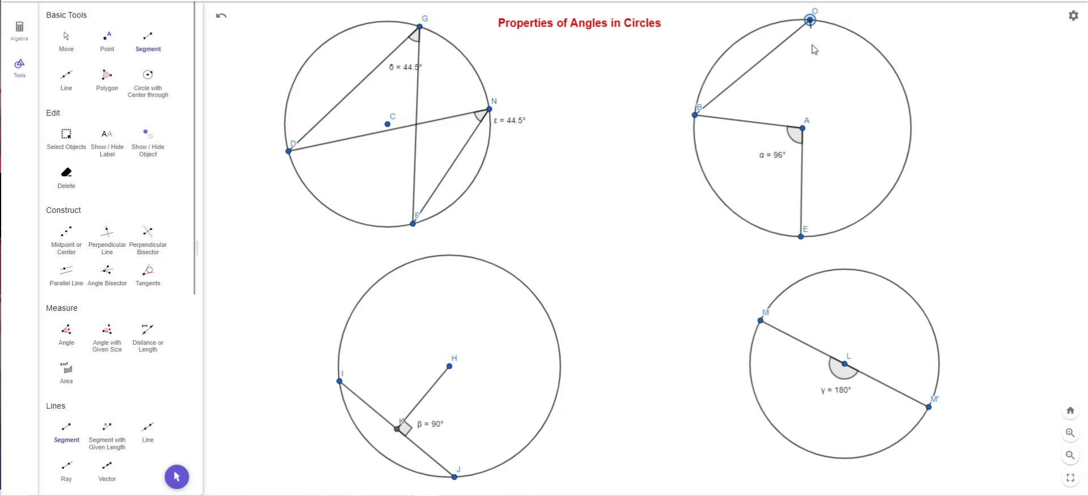
left_click(801, 238)
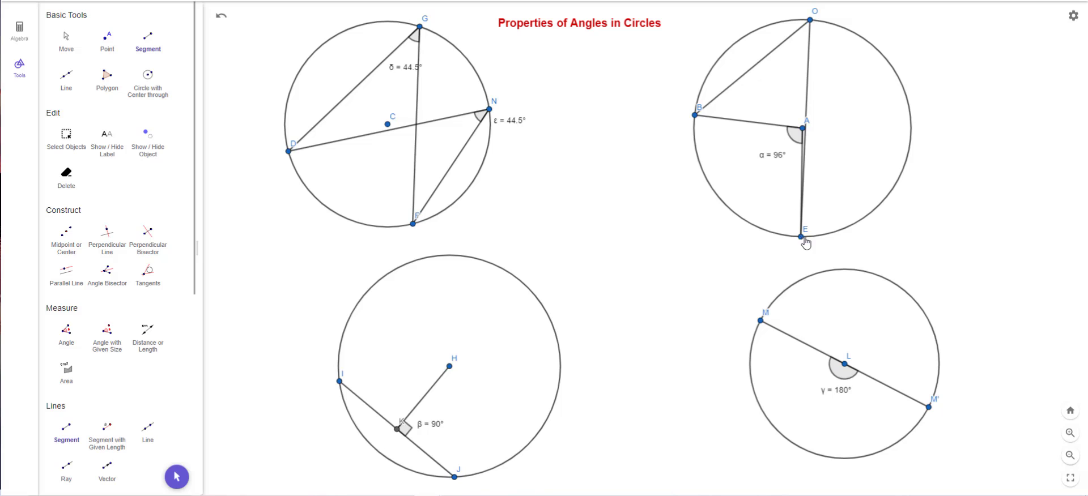
Slide point O to the right along the second circle.
left_click(67, 44)
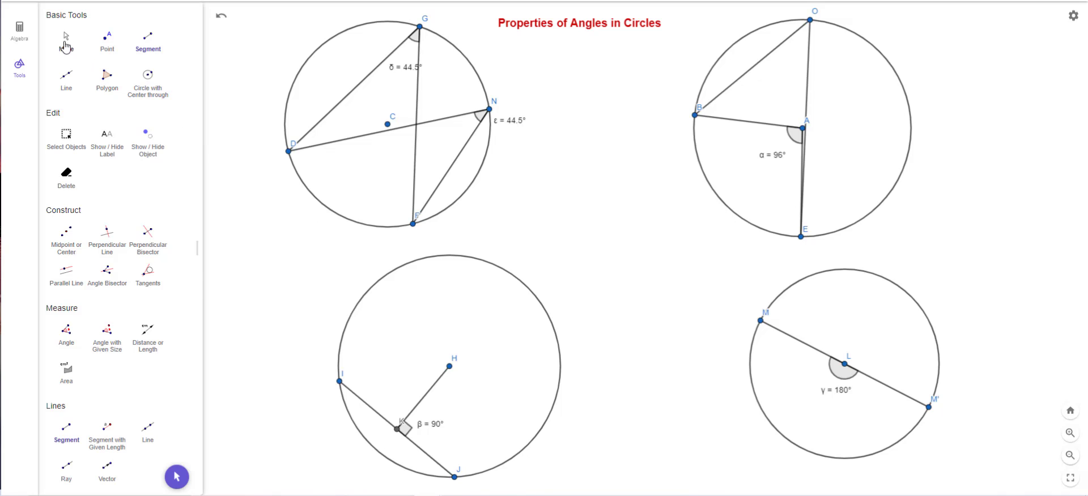
left_click_drag(811, 26, 838, 52)
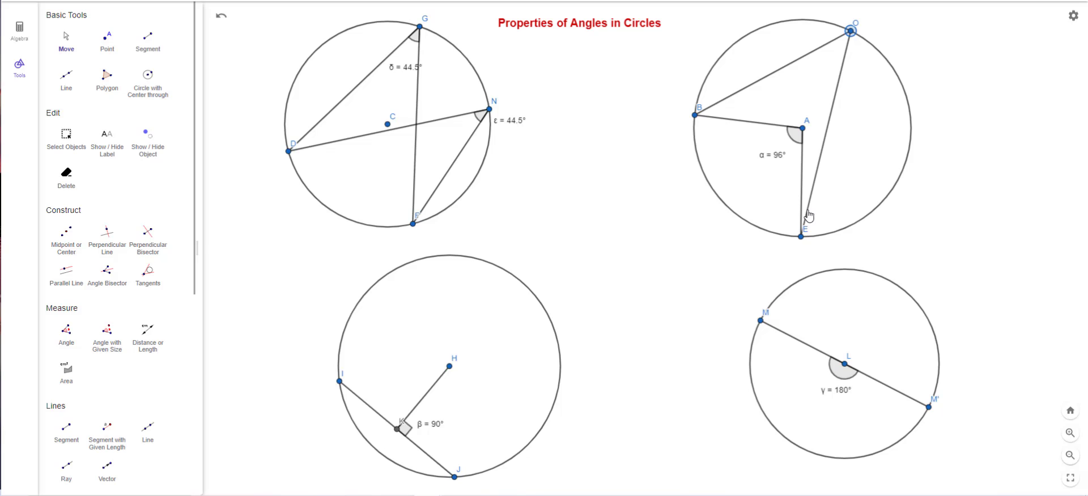
left_click(850, 31)
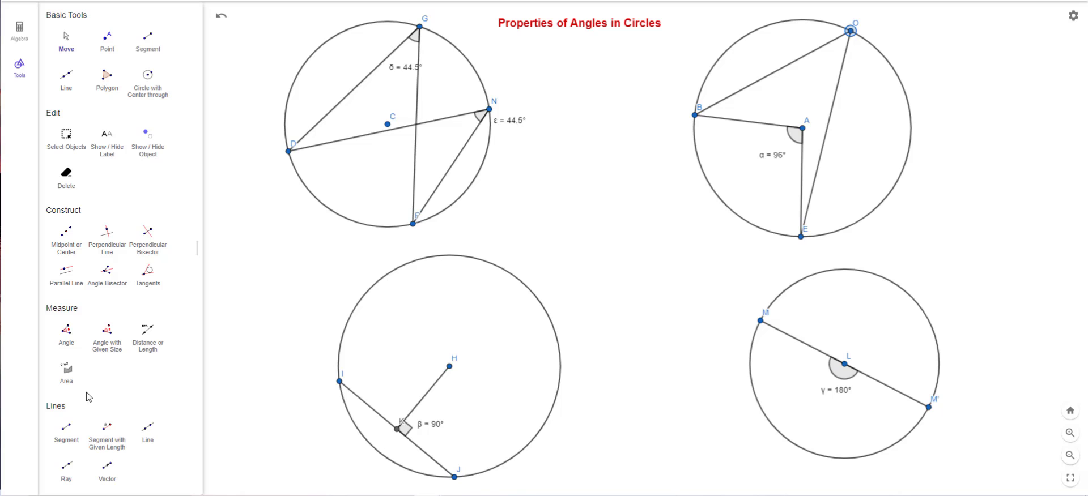
Measure inscribed angle BOE at vertex O as ζ and place its label below the angle.
left_click(66, 332)
left_click(695, 115)
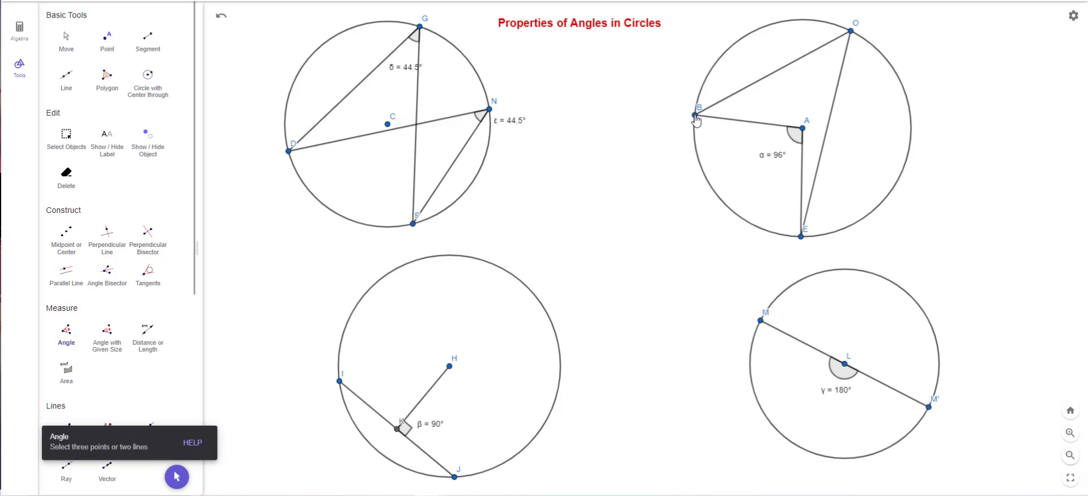
left_click(850, 31)
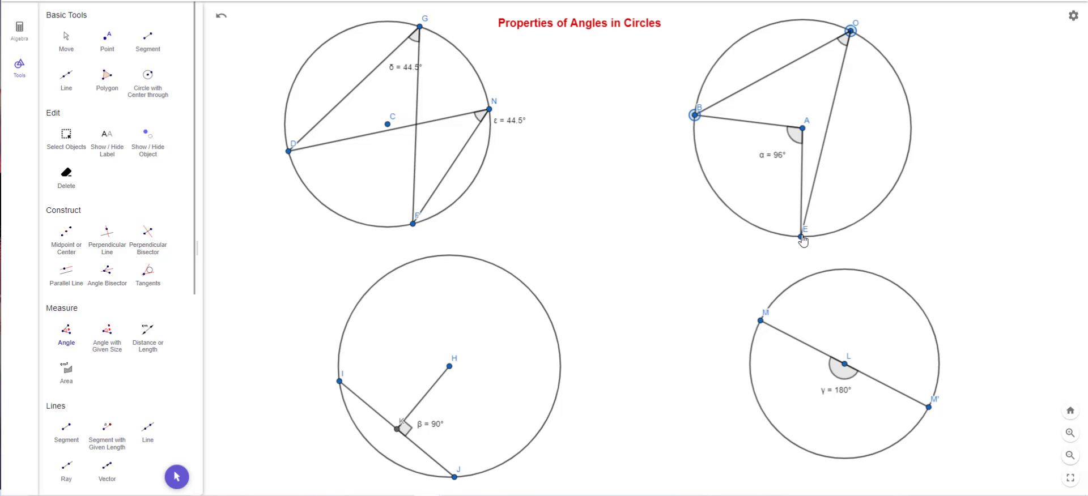
left_click(801, 237)
left_click(63, 43)
left_click_drag(861, 40, 869, 63)
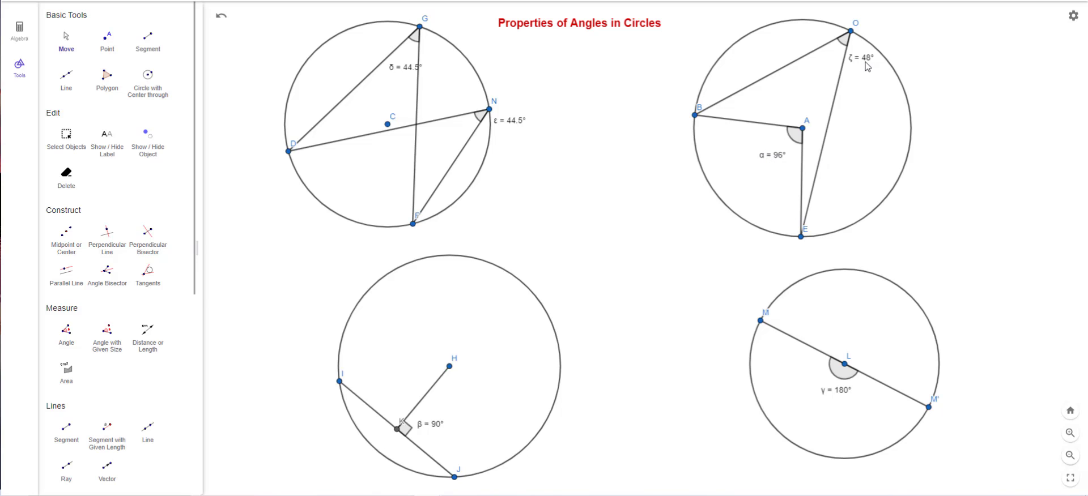
Move O and B around the circle, leaving ζ = 53° as half of α = 106°.
left_click_drag(851, 30, 899, 85)
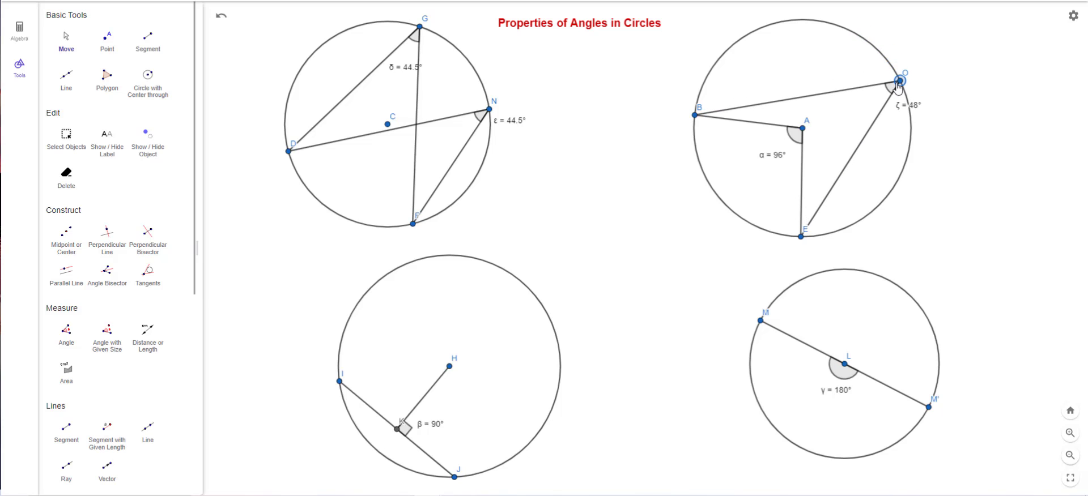
left_click_drag(696, 122, 698, 113)
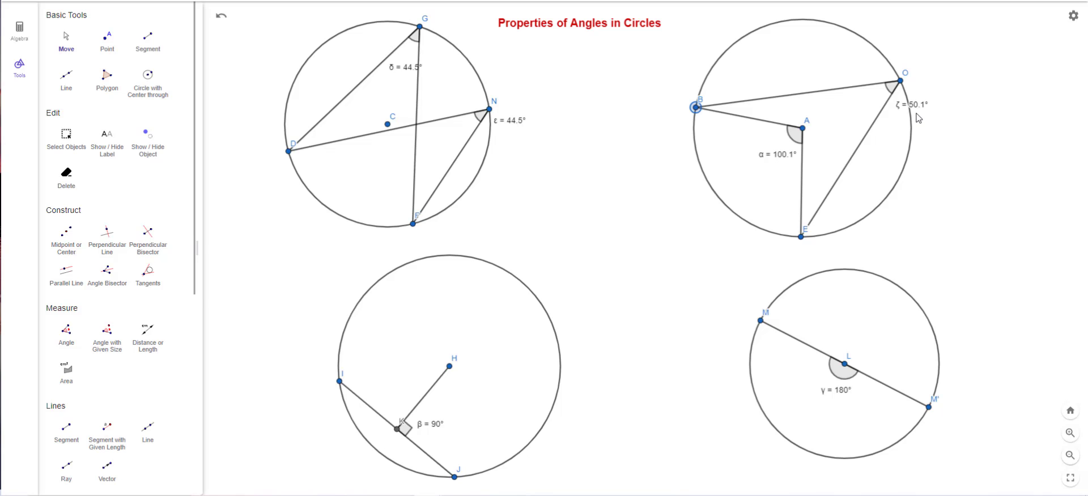
mouse_move(697, 109)
left_mouse_down()
mouse_move(683, 94)
mouse_move(688, 101)
left_mouse_up()
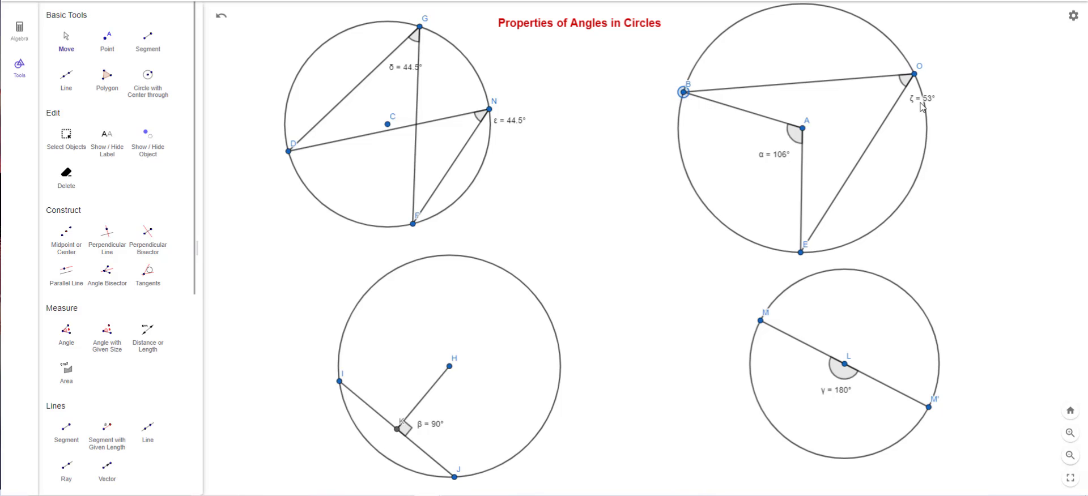
left_click_drag(915, 75, 907, 196)
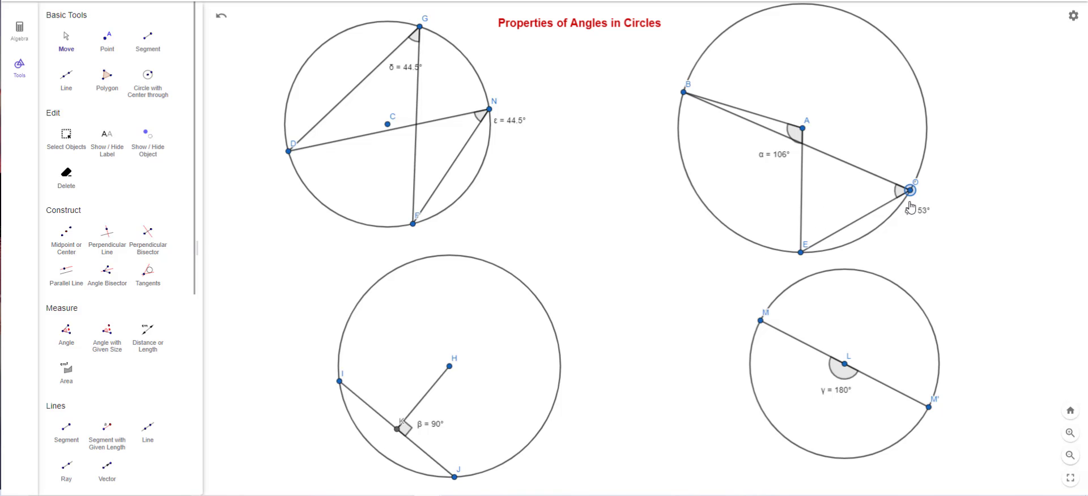
left_click_drag(910, 191, 932, 97)
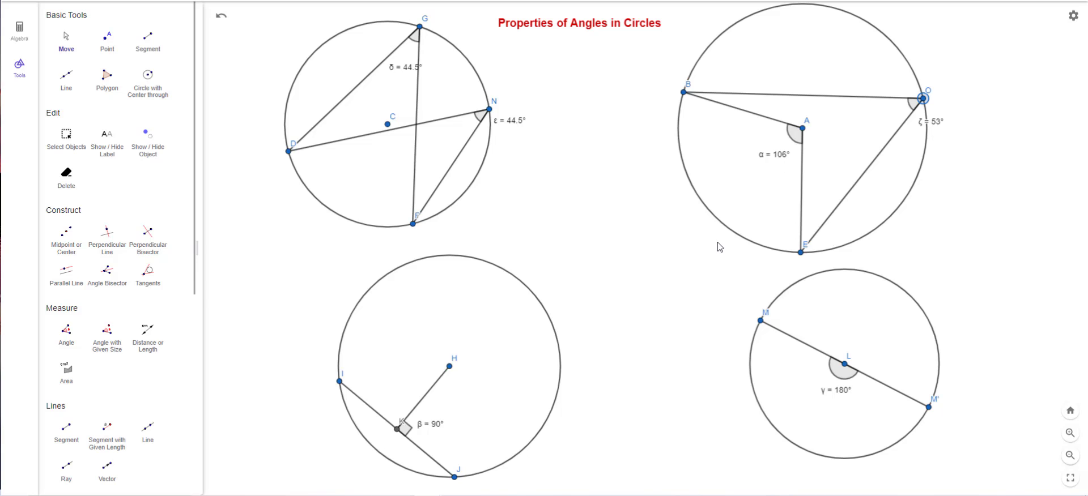
left_click_drag(551, 324, 559, 313)
left_click(634, 317)
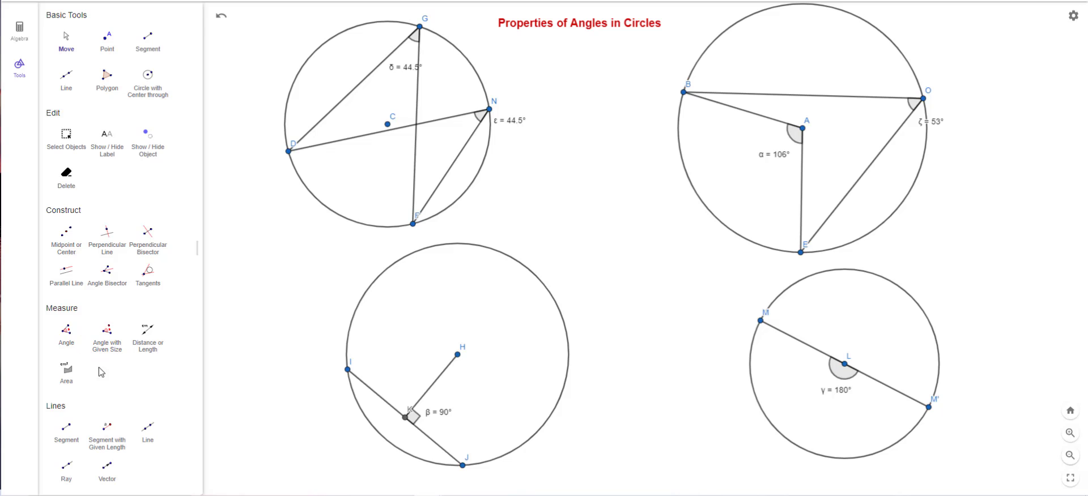
Measure chord halves IK and KJ, both 3.6, placing each label beside its segment.
left_click(146, 337)
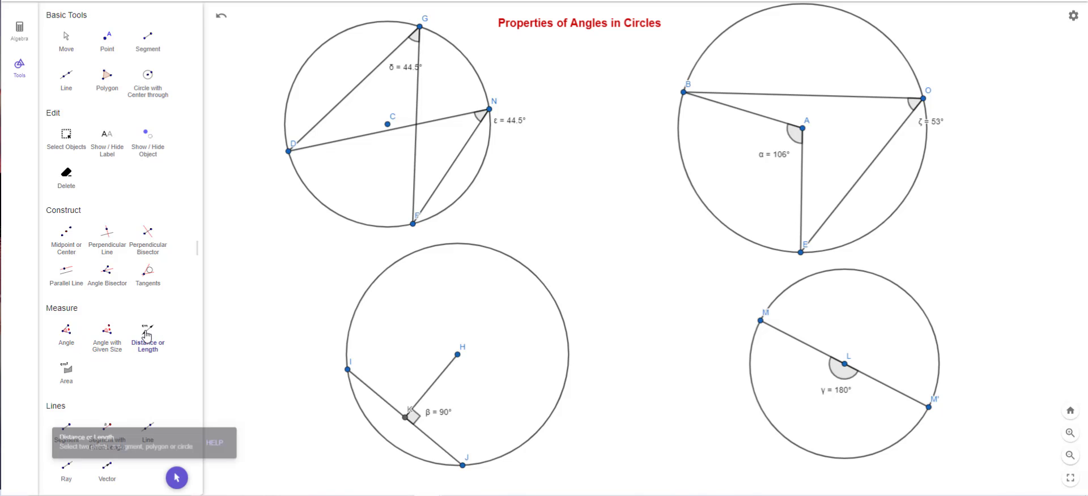
left_click(347, 369)
left_click(404, 418)
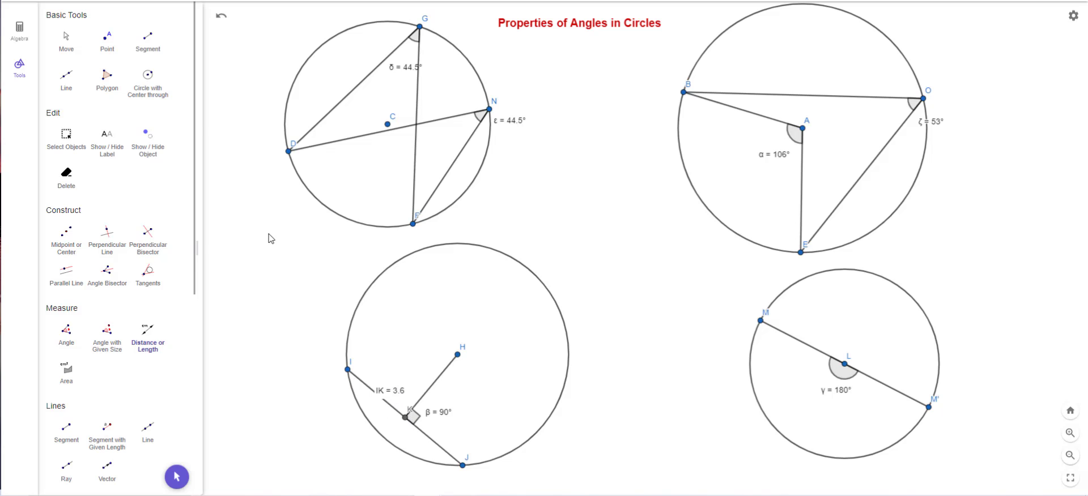
left_click(66, 42)
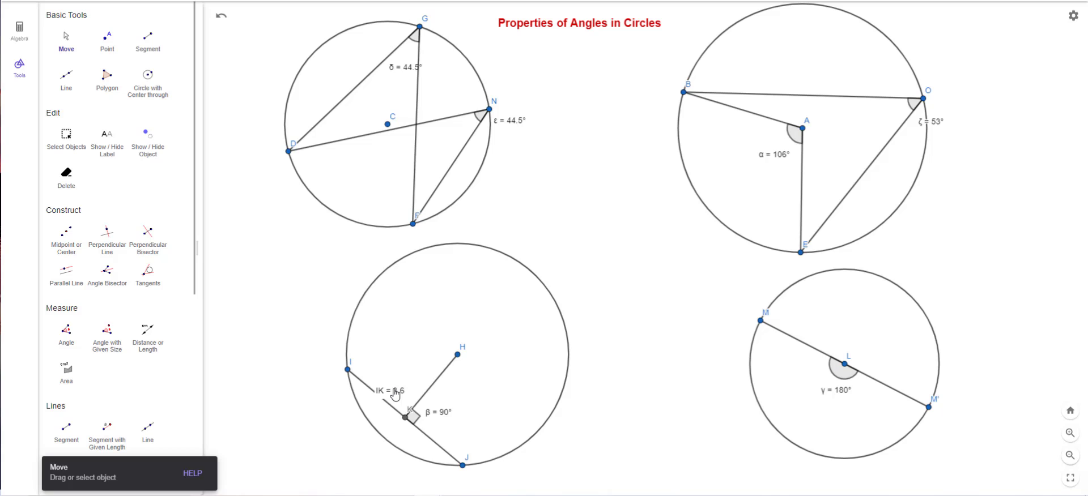
left_click_drag(399, 395, 400, 383)
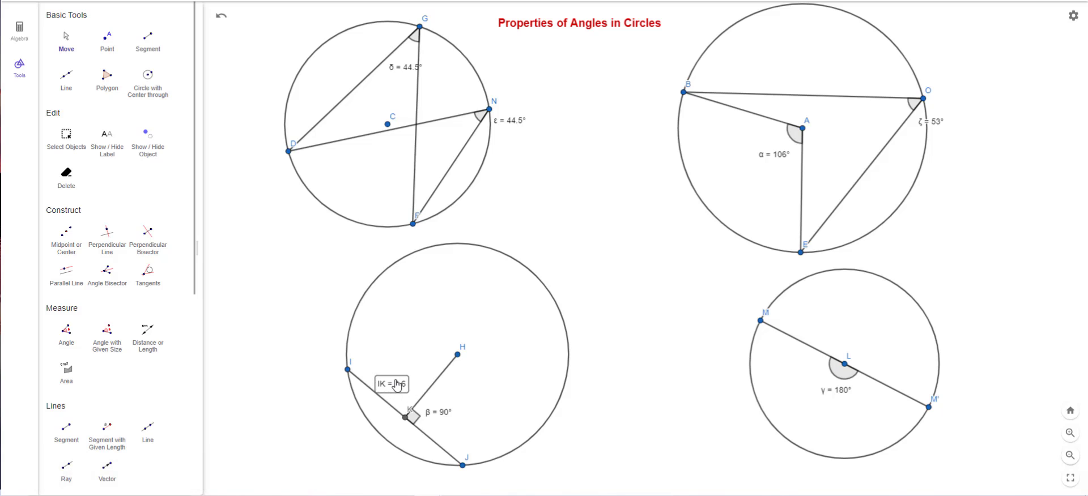
left_click(160, 353)
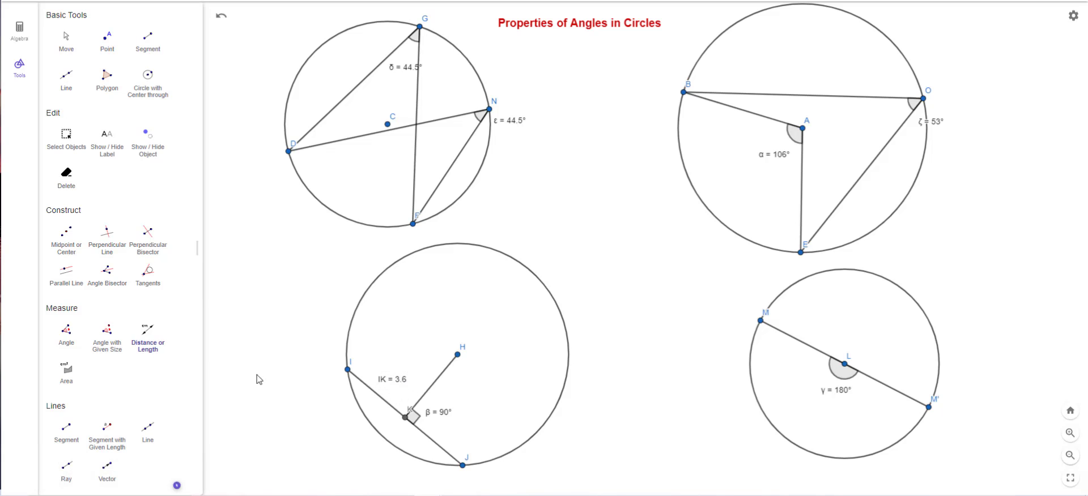
left_click(405, 419)
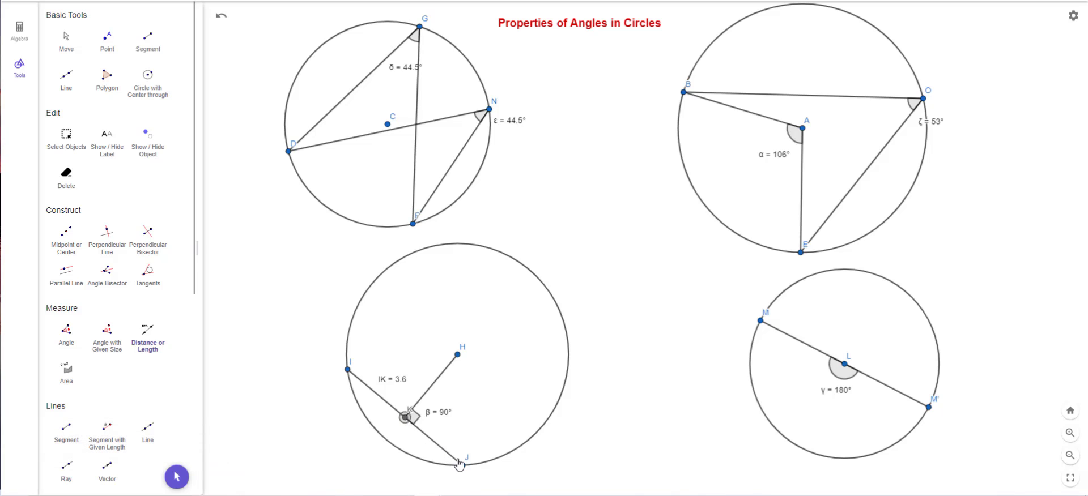
left_click(462, 465)
left_click(67, 39)
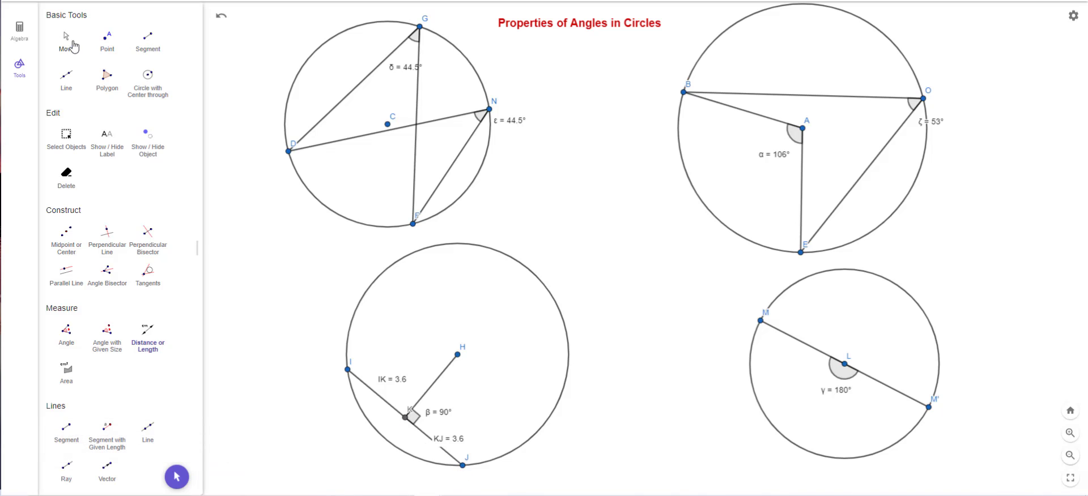
left_click_drag(452, 443, 468, 437)
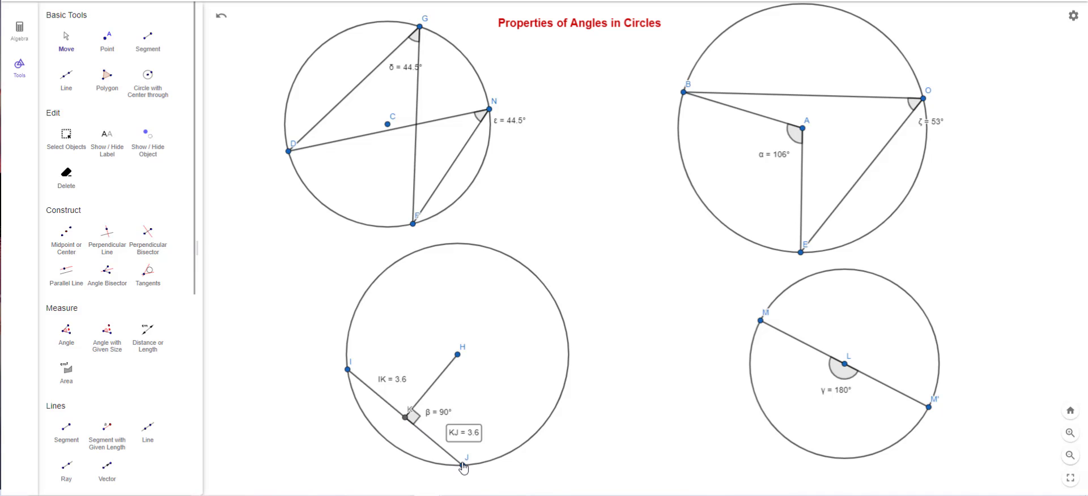
Drag point I around the lower-left circle until IK and KJ both read 2.
left_click_drag(348, 374, 345, 351)
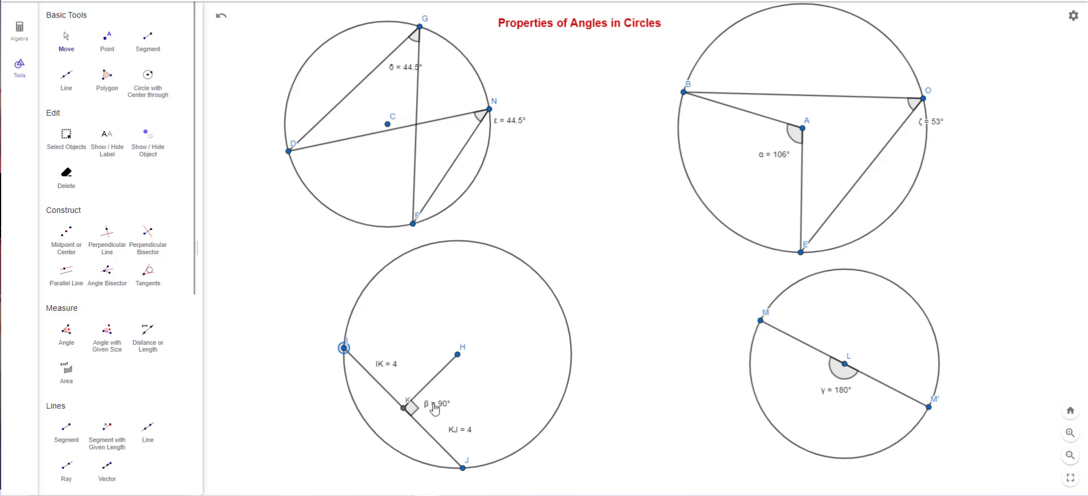
left_click_drag(344, 348, 366, 458)
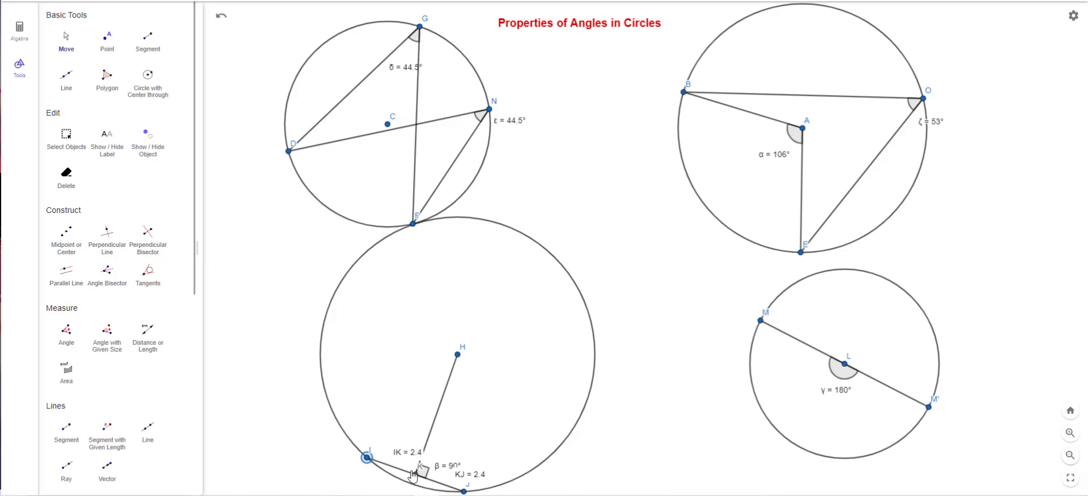
left_click_drag(368, 458, 387, 405)
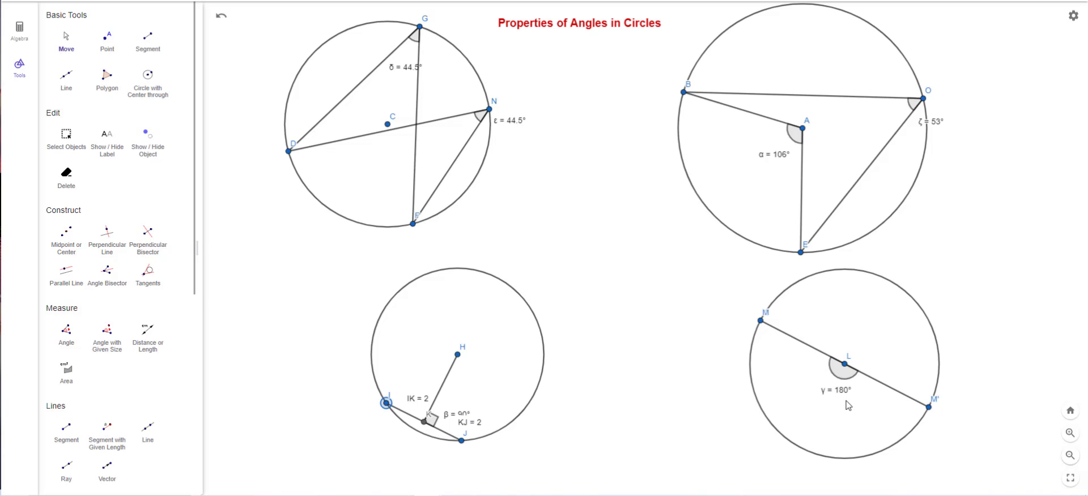
Place point P on the lower-right circle and draw segments MP and PM'.
left_click(107, 41)
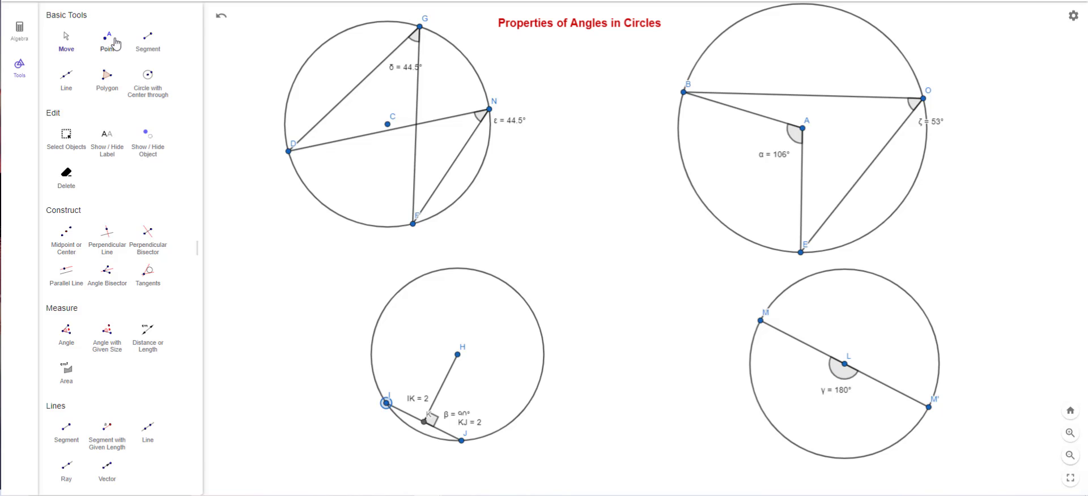
left_click(762, 410)
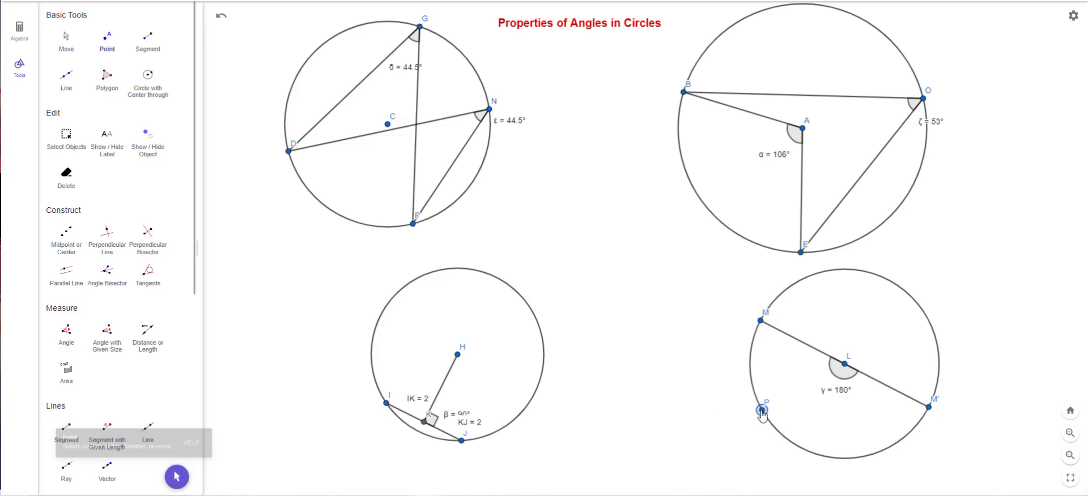
left_click(148, 40)
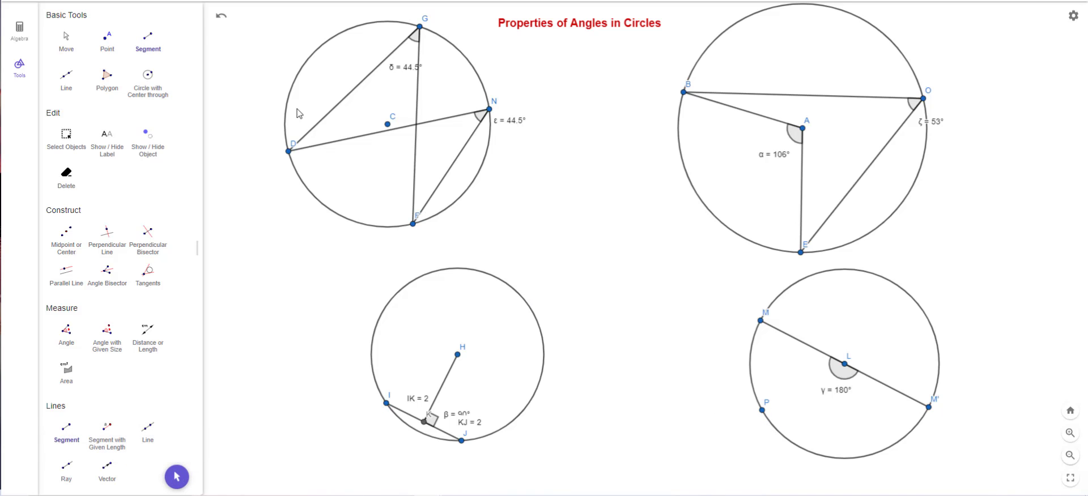
left_click(761, 321)
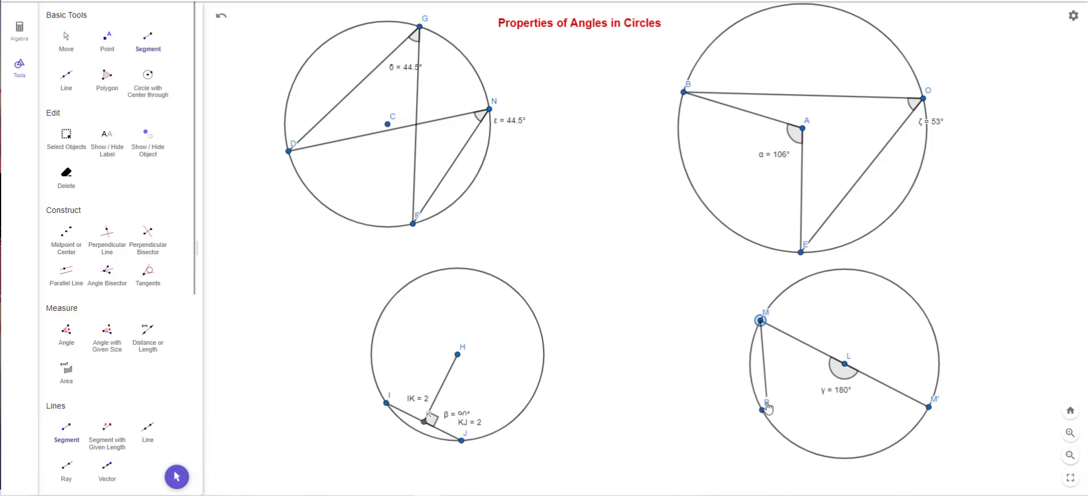
left_click(762, 411)
left_click(762, 410)
left_click(928, 409)
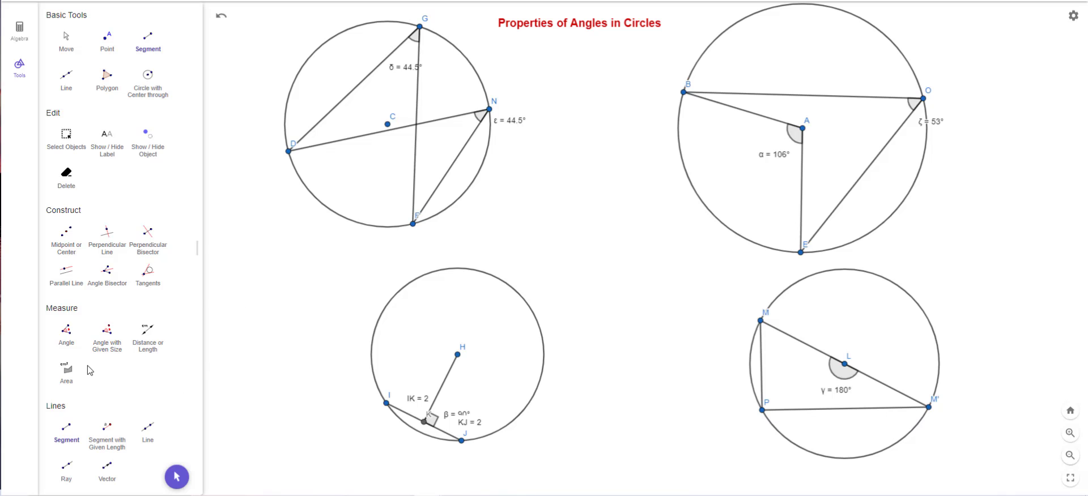
Measure angle M-P-M' at vertex P, giving η = 270°.
left_click(66, 334)
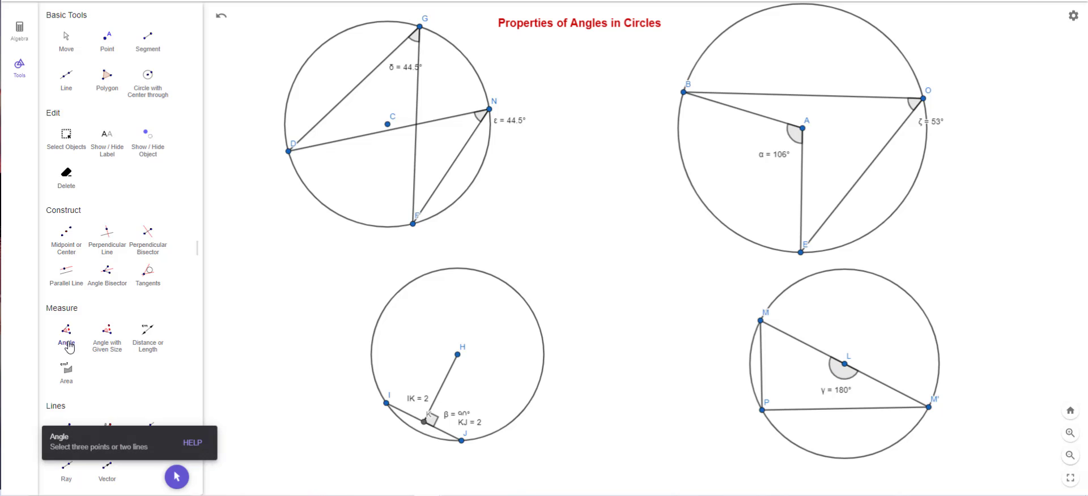
left_click(761, 321)
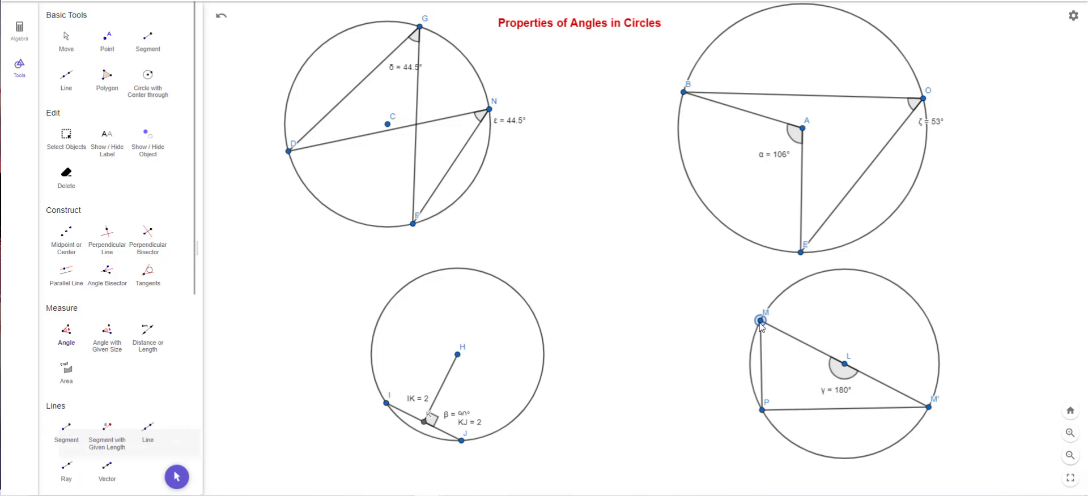
left_click(762, 410)
left_click(929, 407)
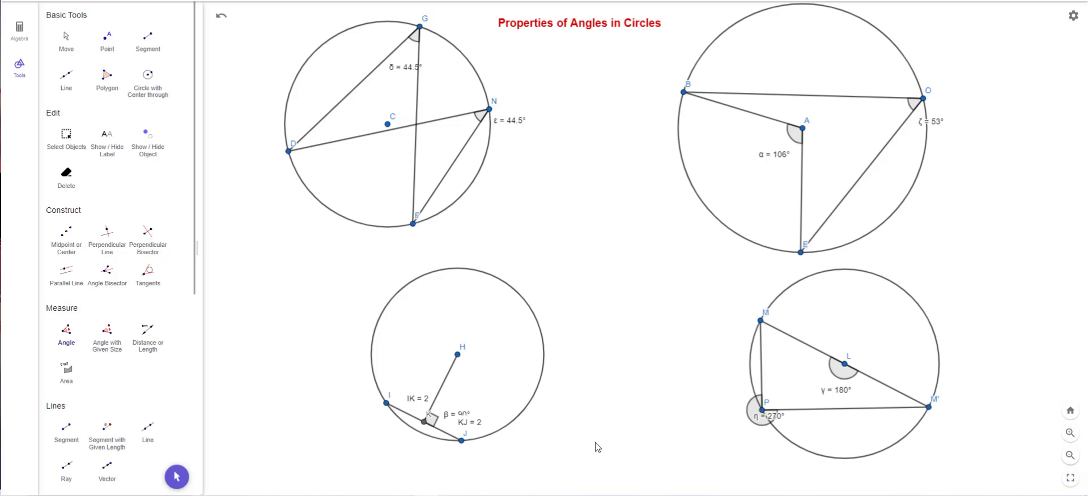
Undo the 270° angle and remeasure η as M'-P-M so it reads 90°.
key("ctrl+z")
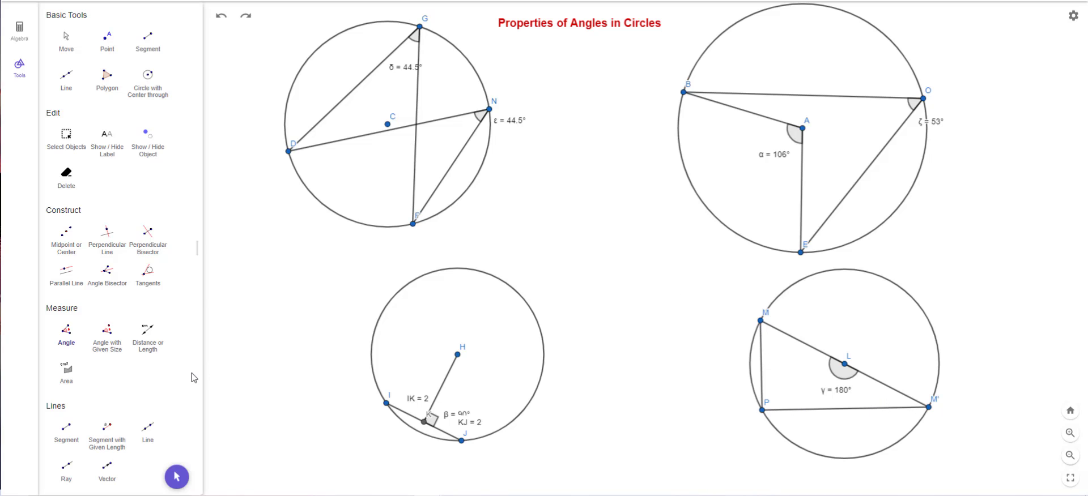
left_click(68, 338)
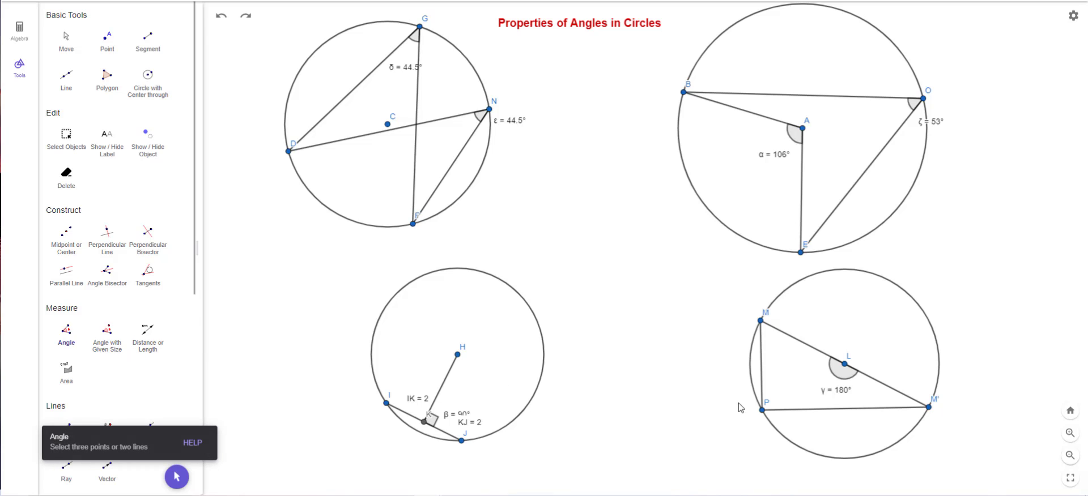
left_click(927, 407)
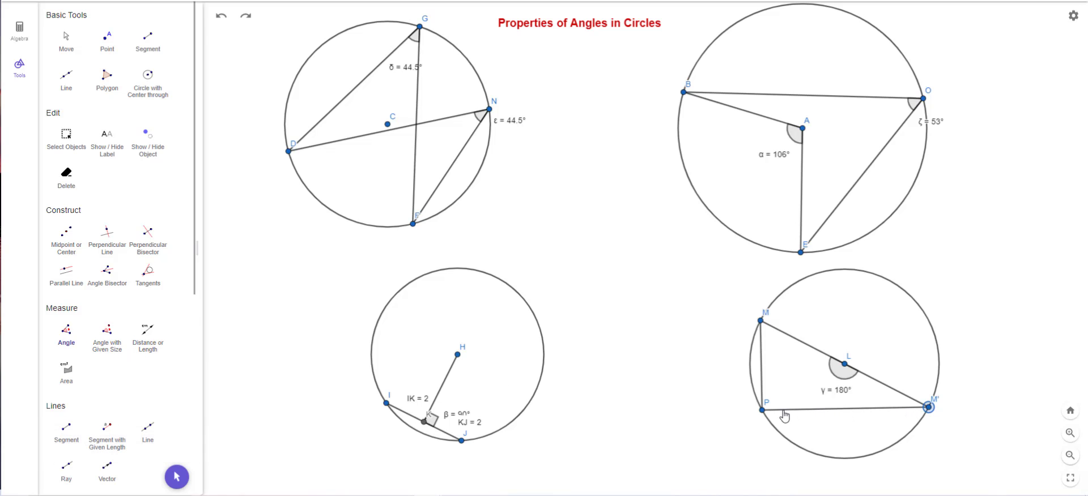
left_click(761, 410)
left_click(760, 320)
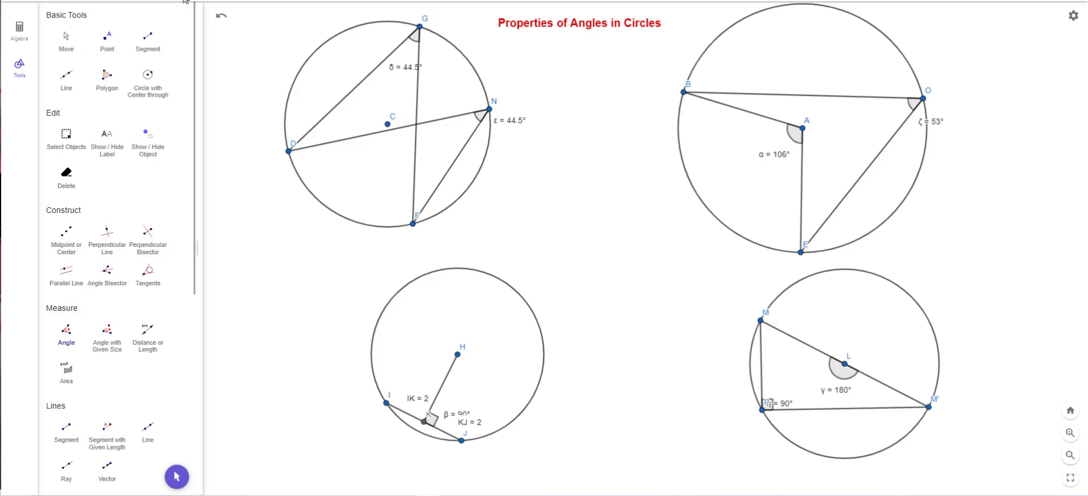
Move the η = 90° label above P and the γ = 180° label above the diameter.
left_click(66, 39)
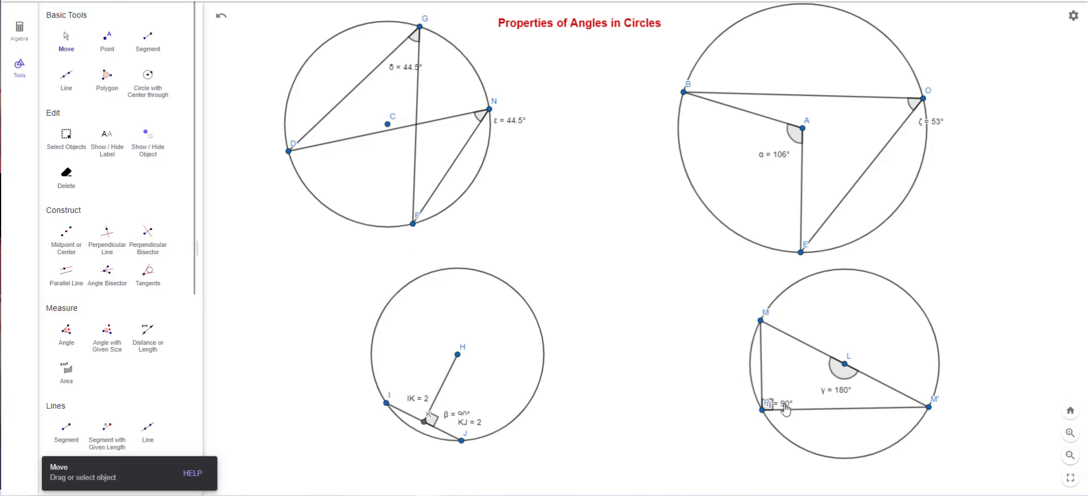
left_click_drag(787, 409, 788, 396)
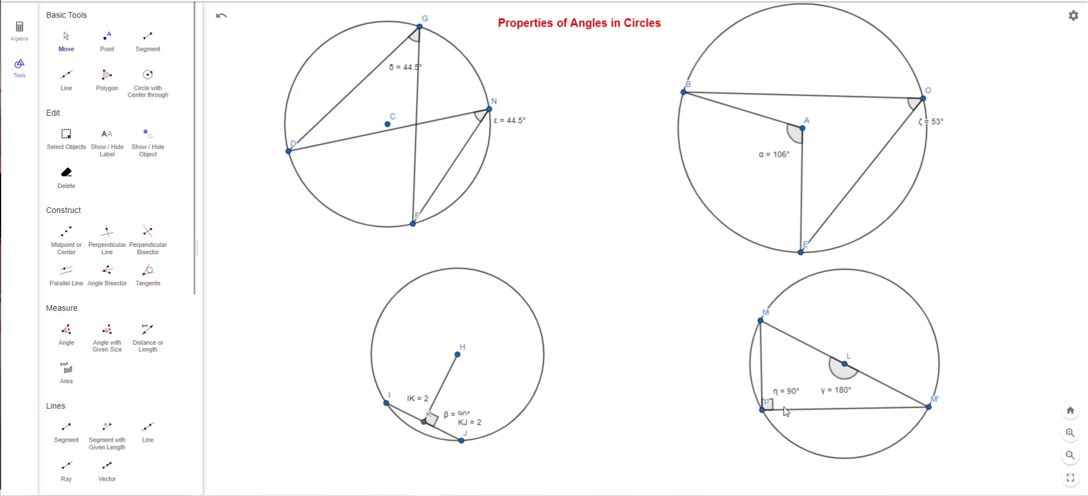
left_click_drag(844, 398, 879, 344)
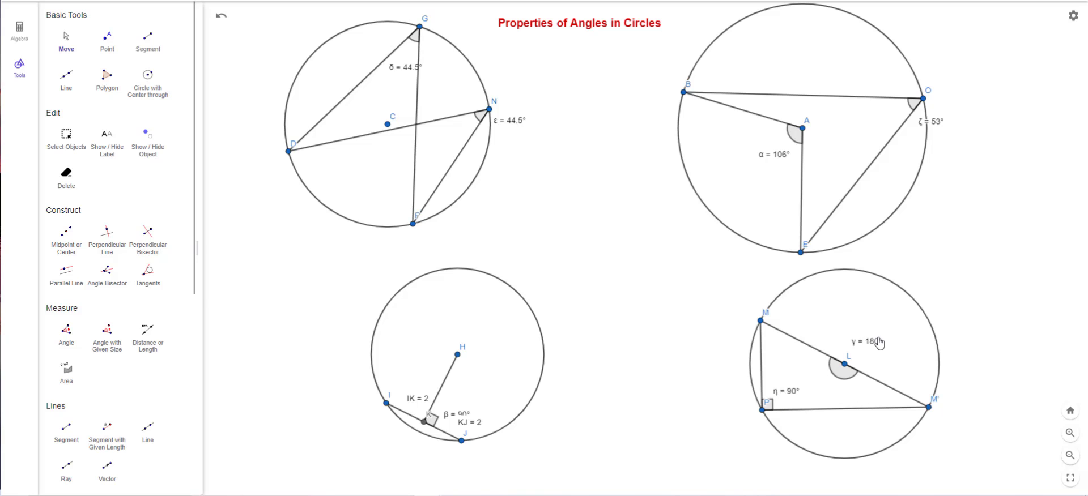